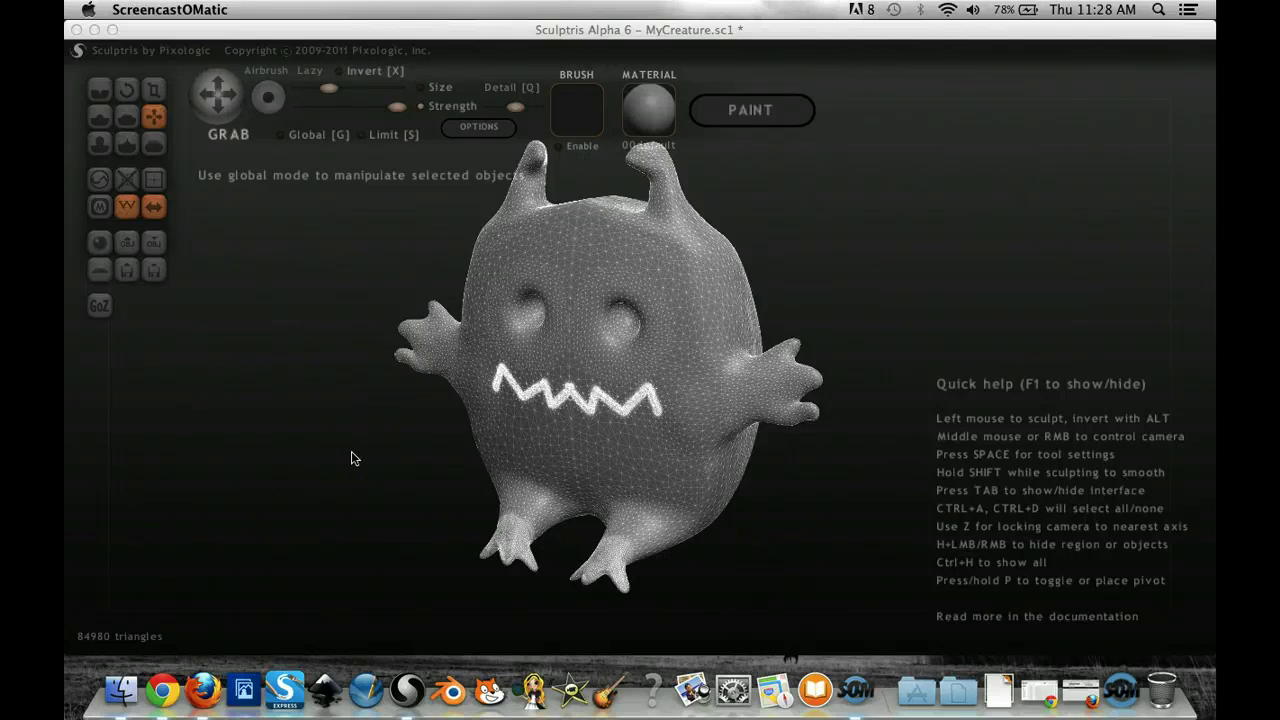
# Step: Switch to Blender, choose the 3Dsmax interaction preset, and dismiss the splash screen
pyautogui.moveTo(510, 405)
pyautogui.mouseDown()
pyautogui.moveTo(543, 414)
pyautogui.moveTo(524, 410)
pyautogui.mouseUp()
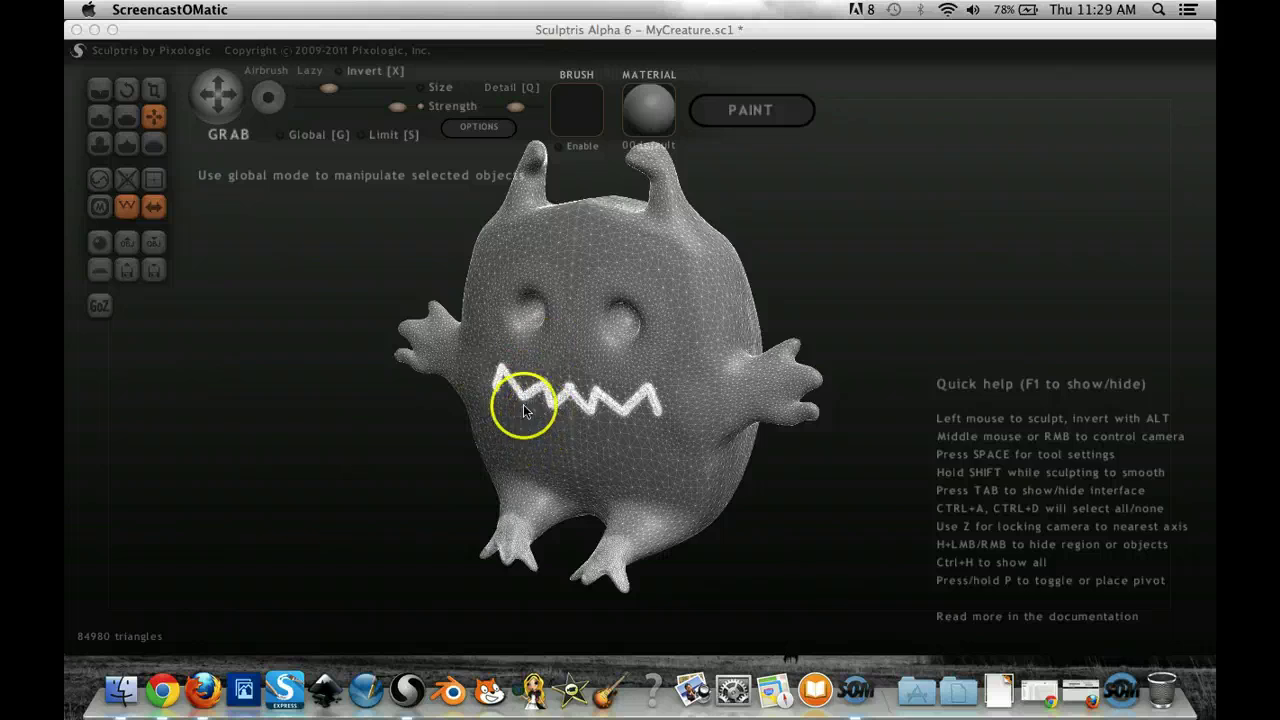
pyautogui.click(447, 697)
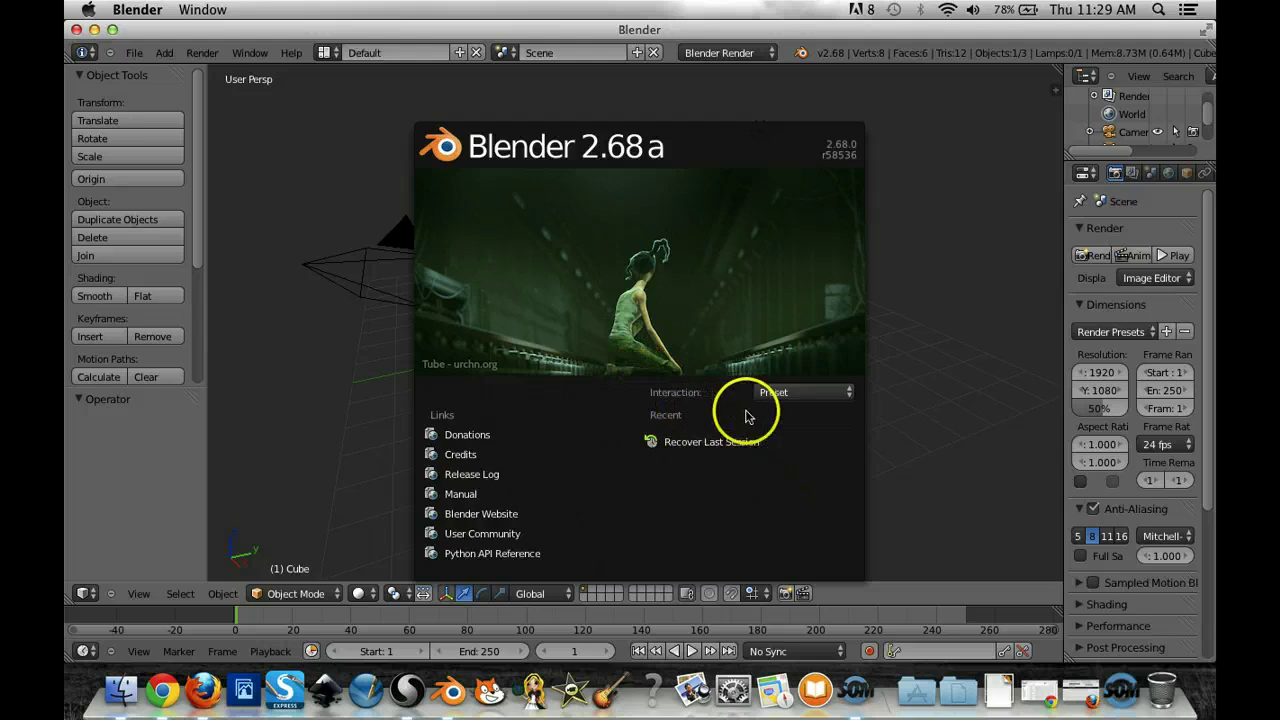
pyautogui.click(806, 396)
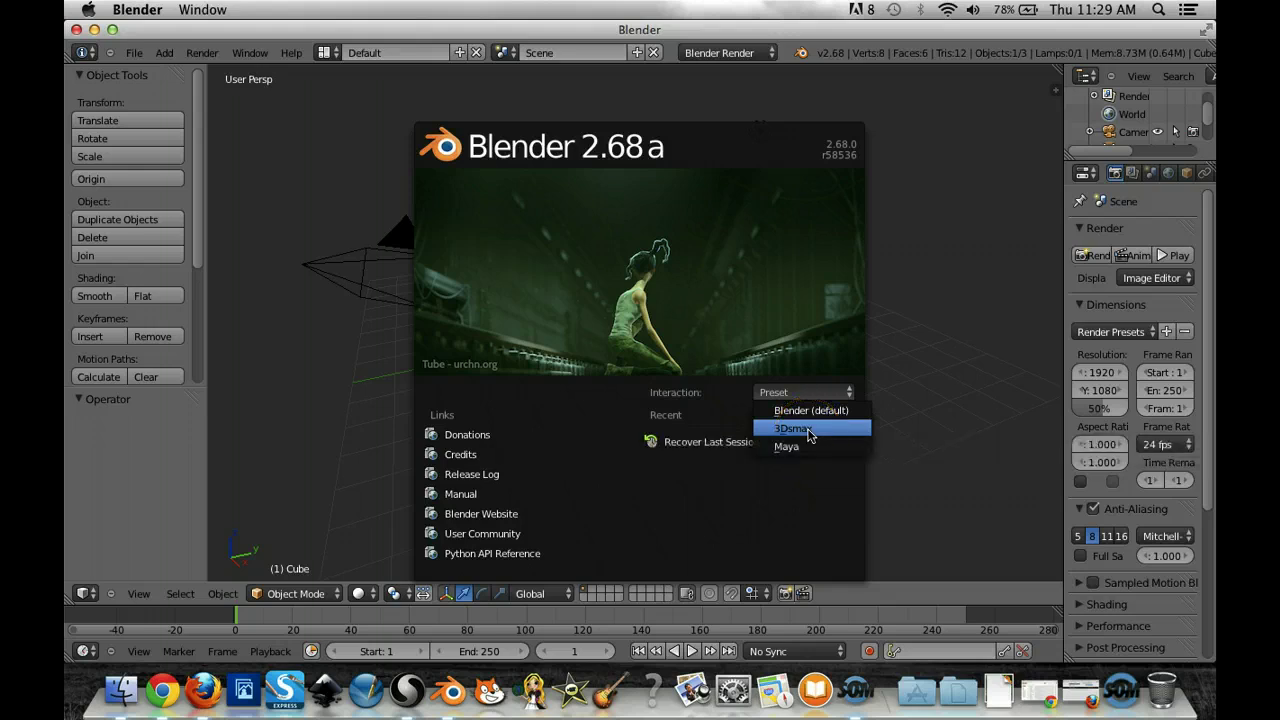
pyautogui.click(806, 430)
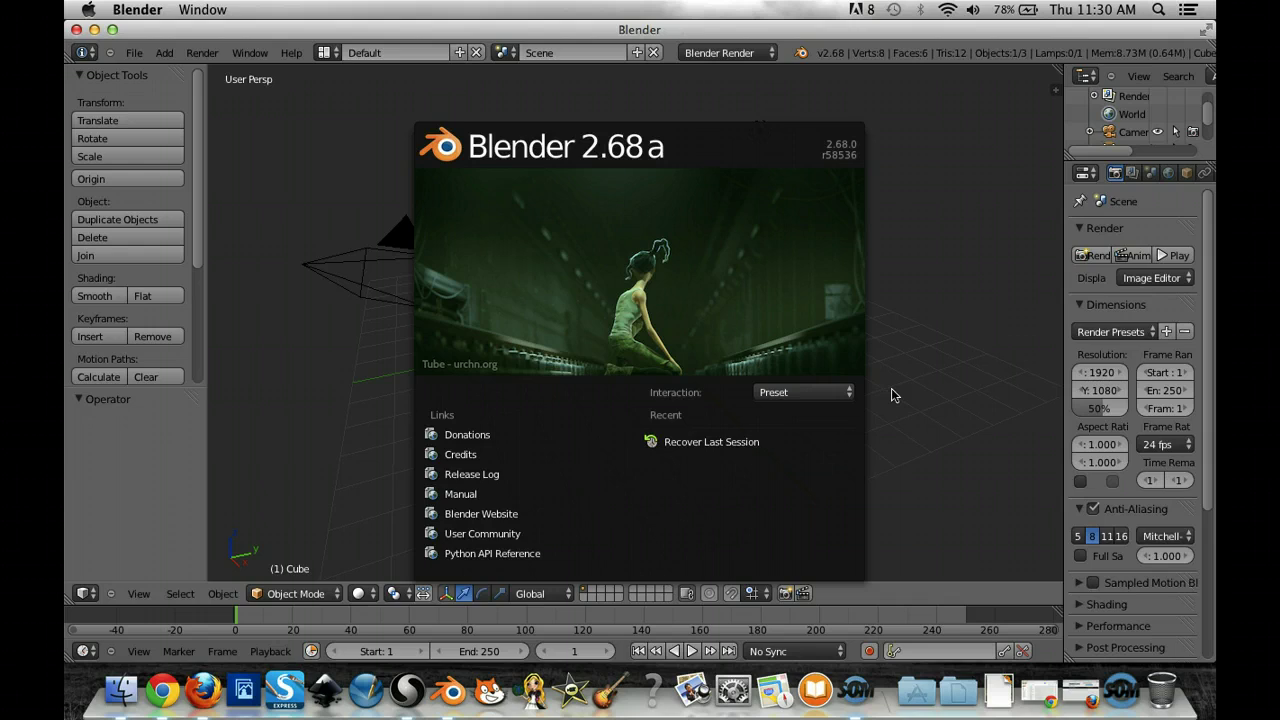
pyautogui.click(805, 392)
pyautogui.click(810, 435)
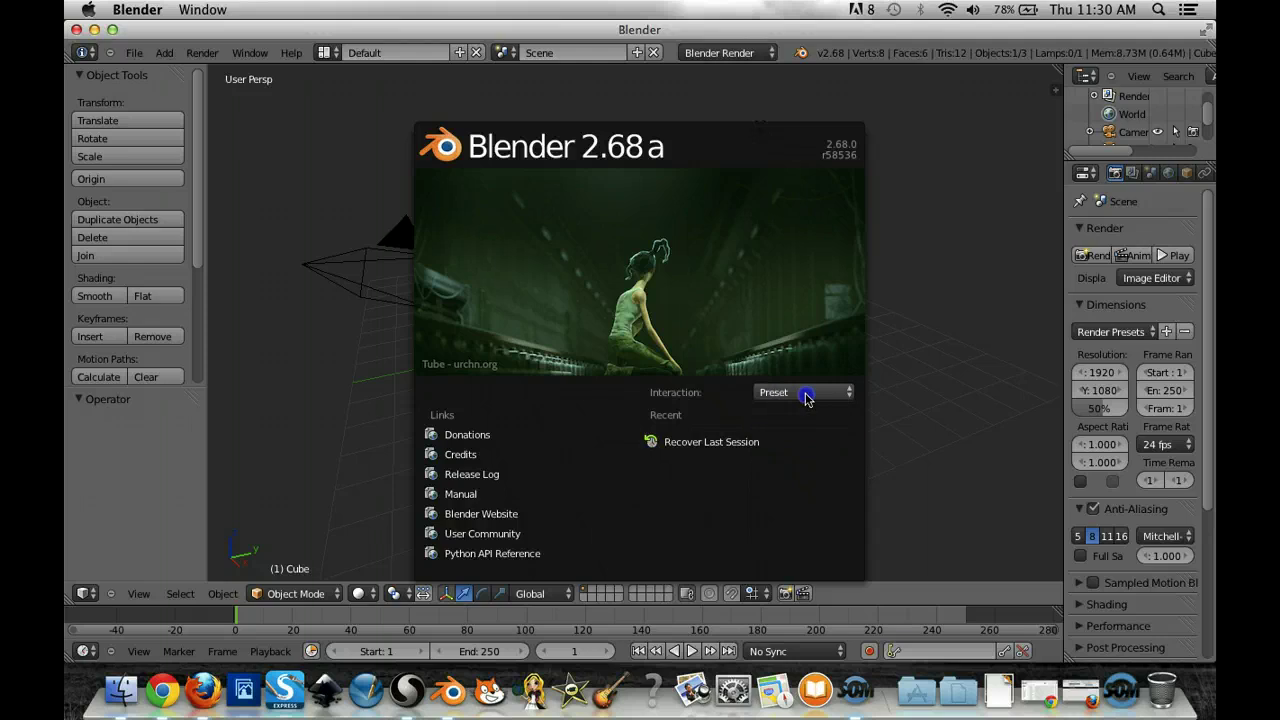
pyautogui.click(808, 393)
pyautogui.click(806, 430)
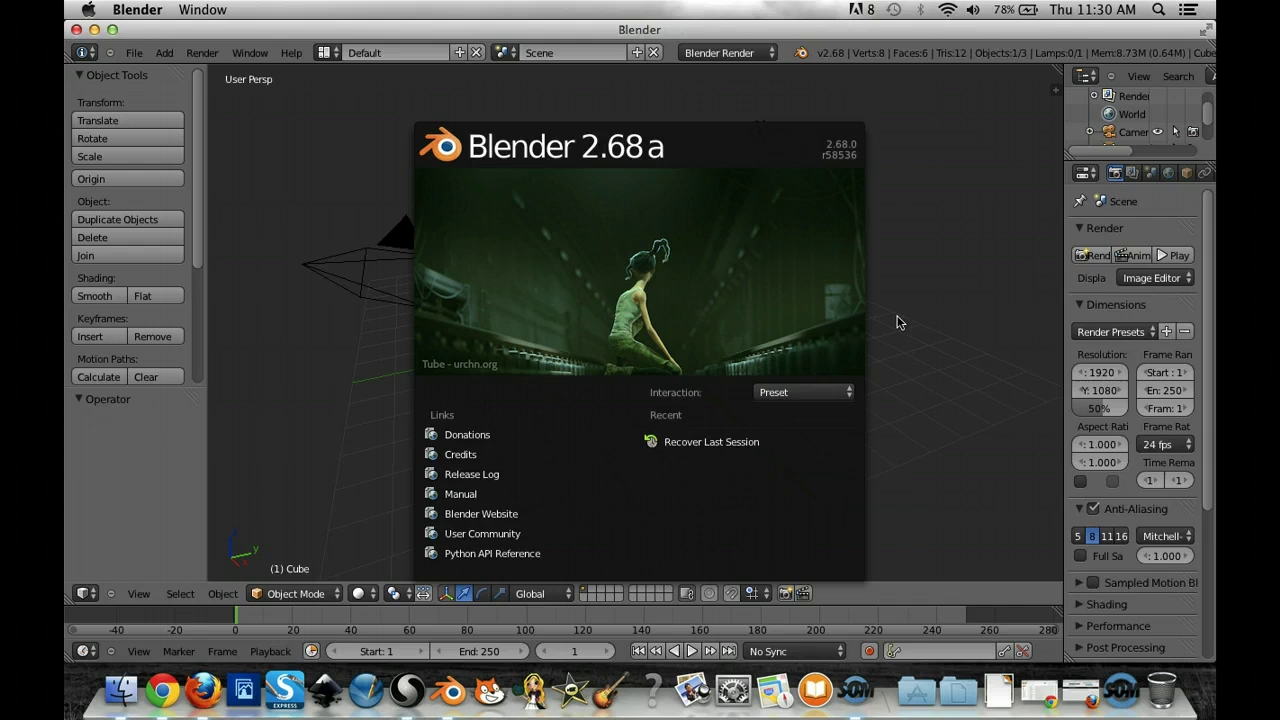
pyautogui.click(814, 390)
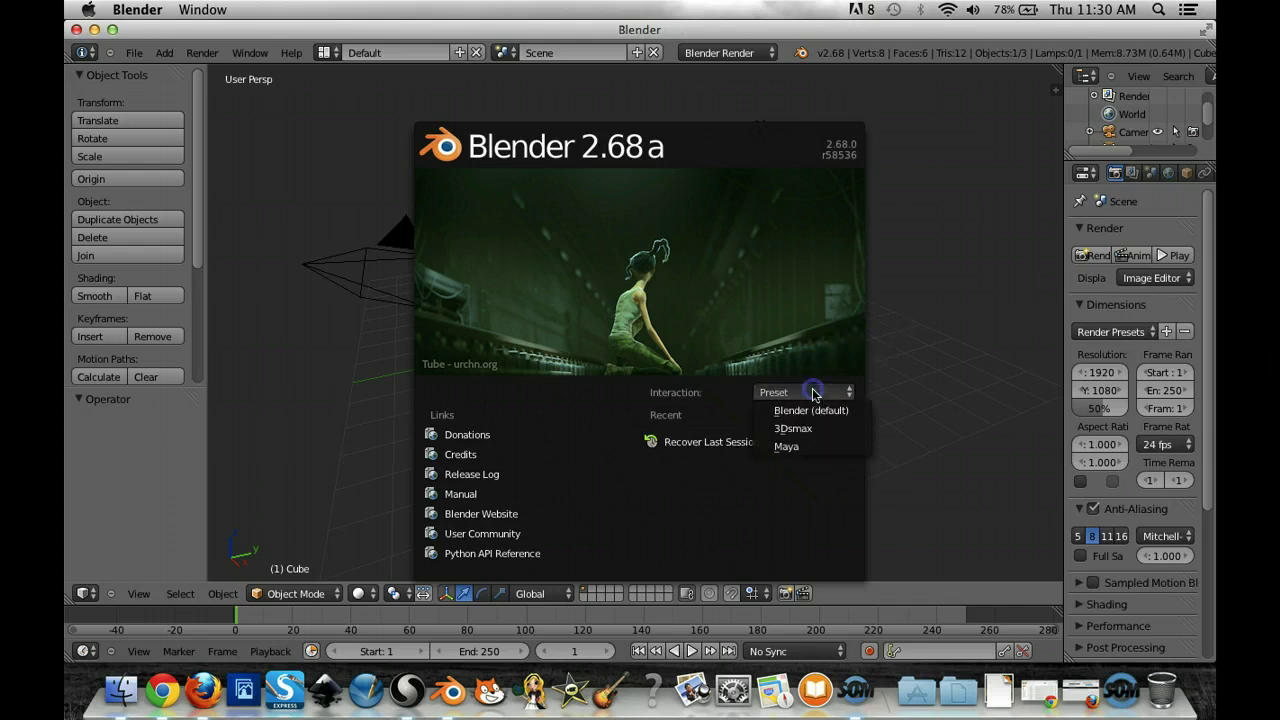
pyautogui.click(814, 430)
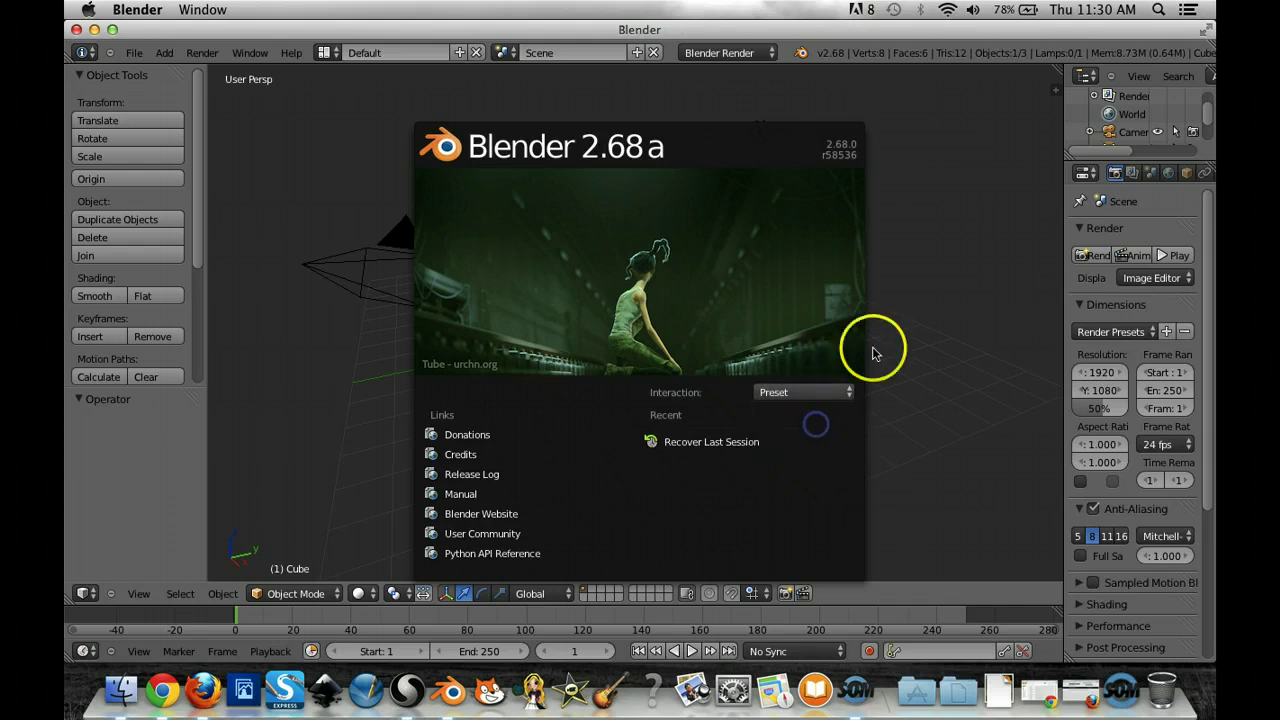
pyautogui.click(928, 243)
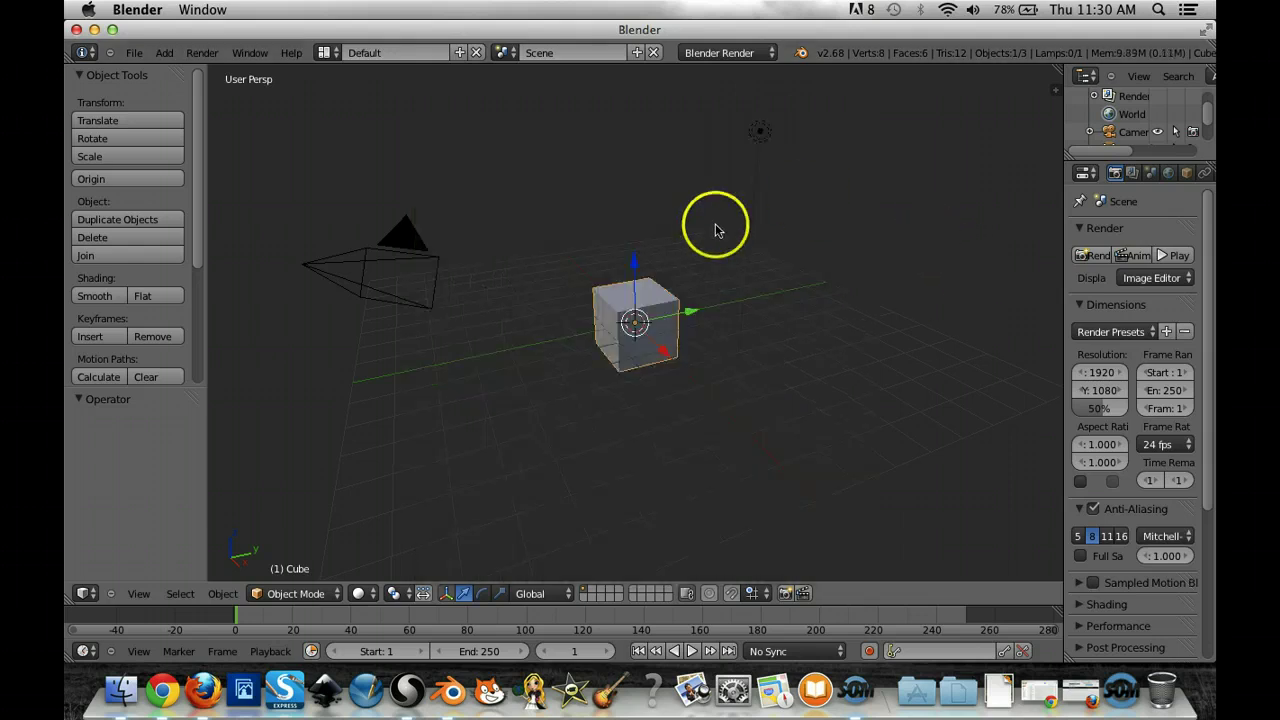
# Step: Select the default cube and delete it from the scene
pyautogui.rightClick(618, 304)
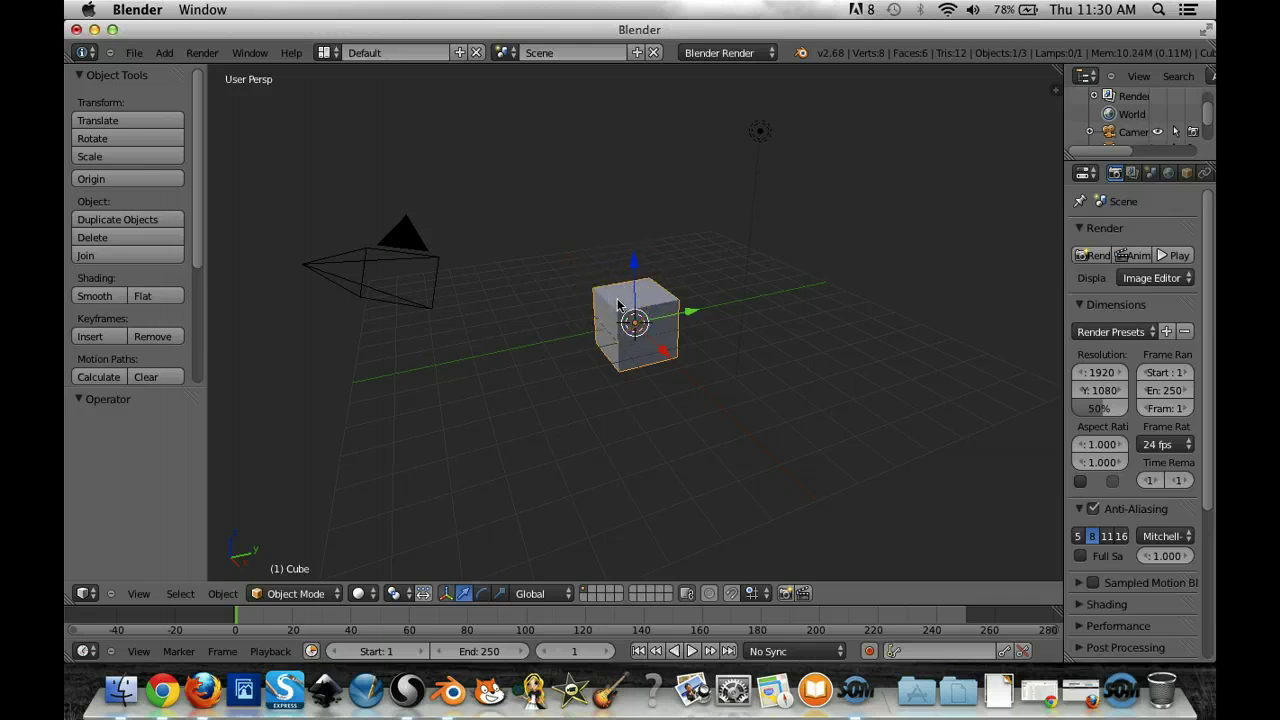
pyautogui.click(222, 594)
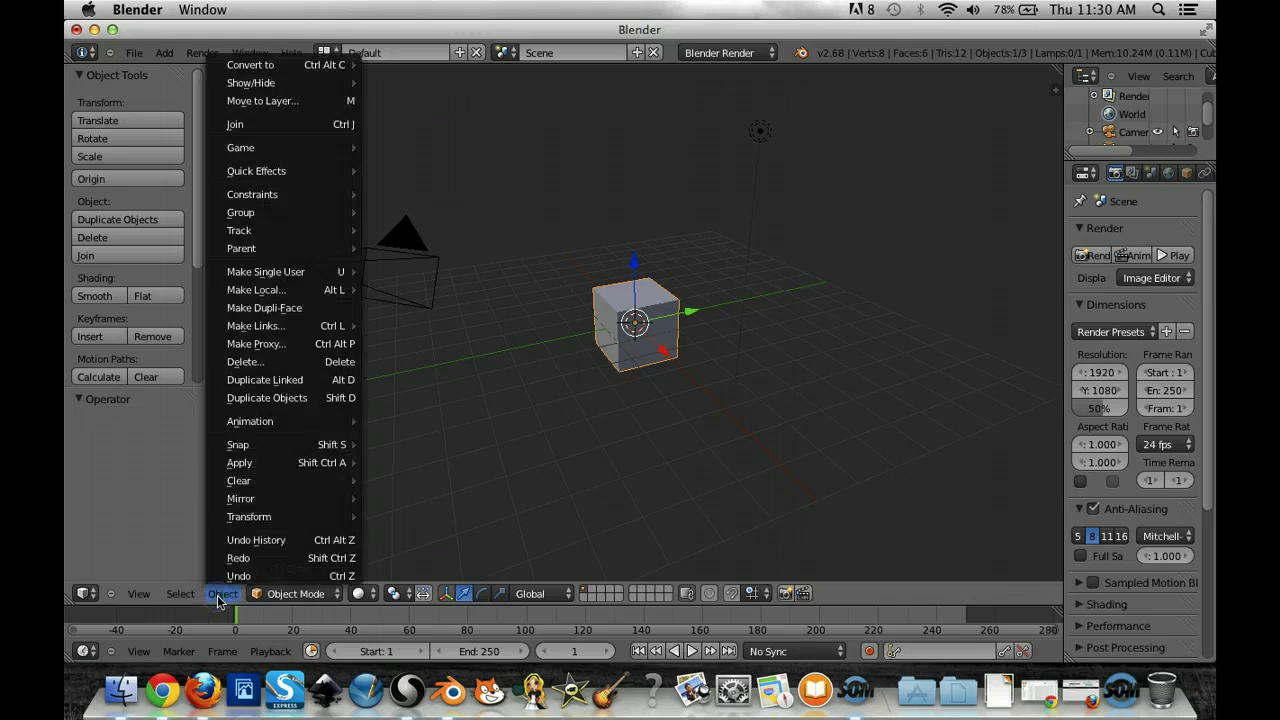
pyautogui.click(327, 362)
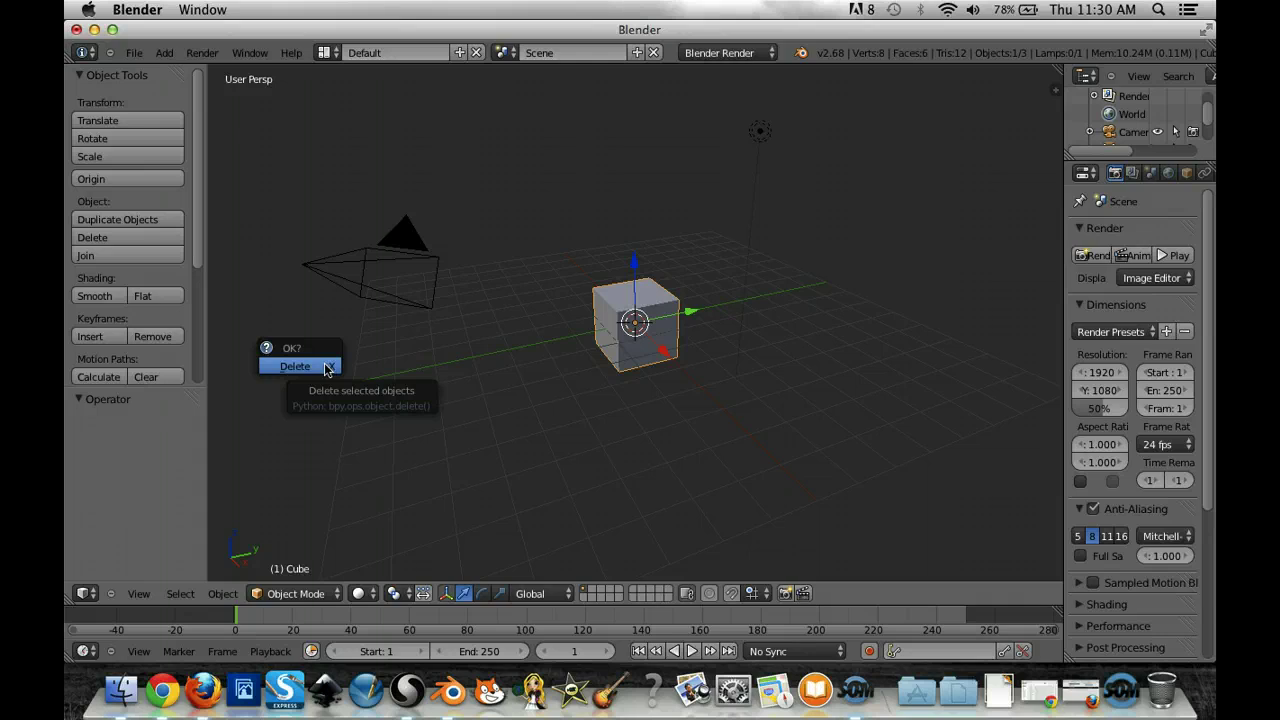
pyautogui.click(326, 367)
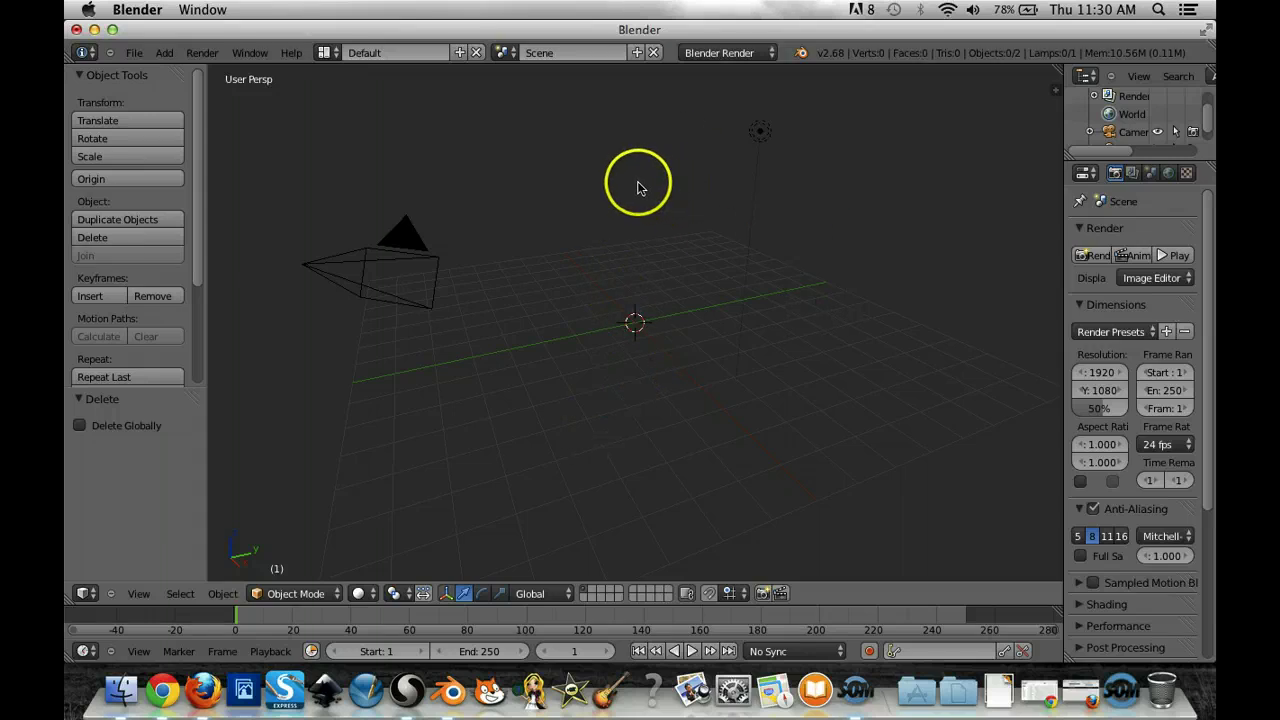
# Step: Import myCreature.obj from the Documents folder as a Wavefront OBJ model
pyautogui.click(141, 55)
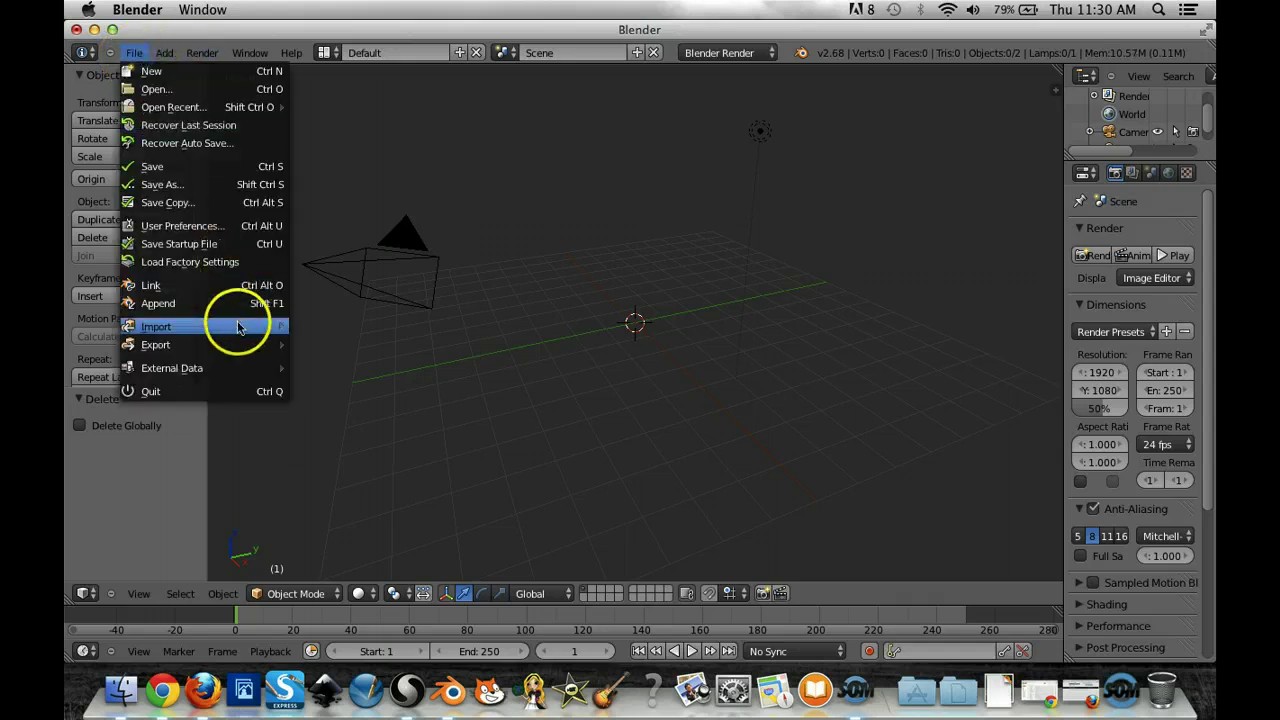
pyautogui.moveTo(234, 324)
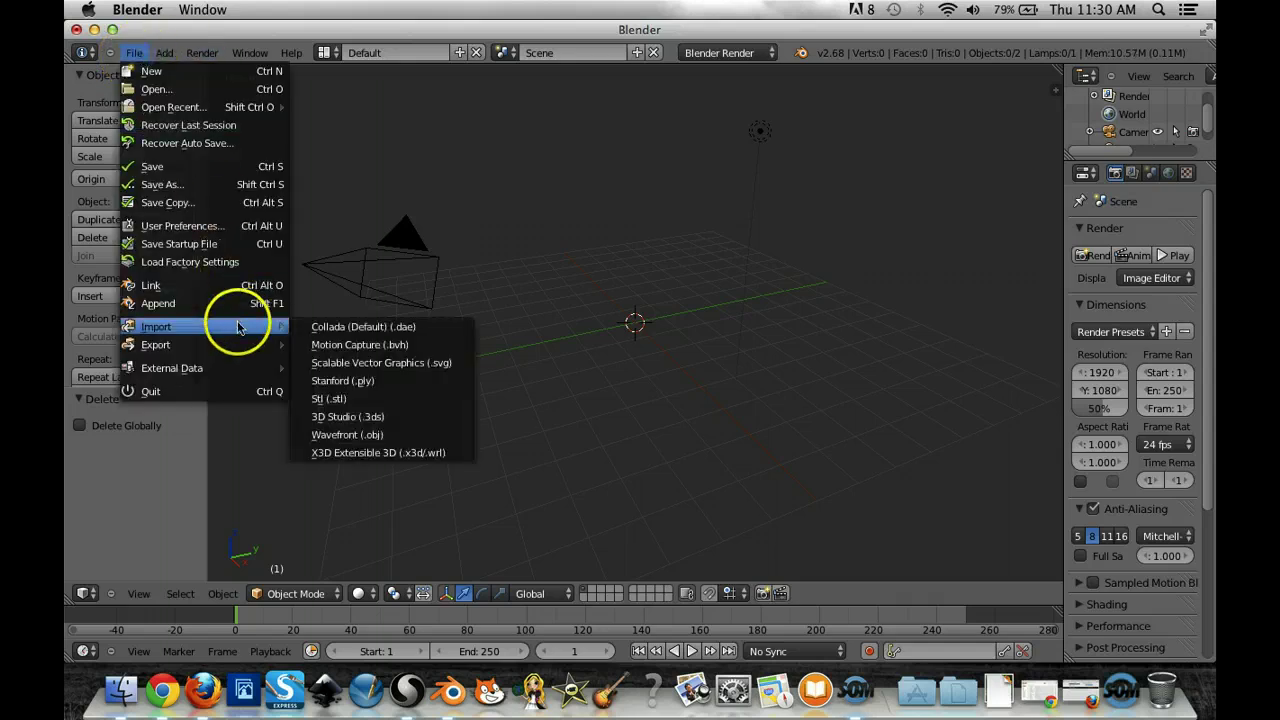
pyautogui.click(373, 439)
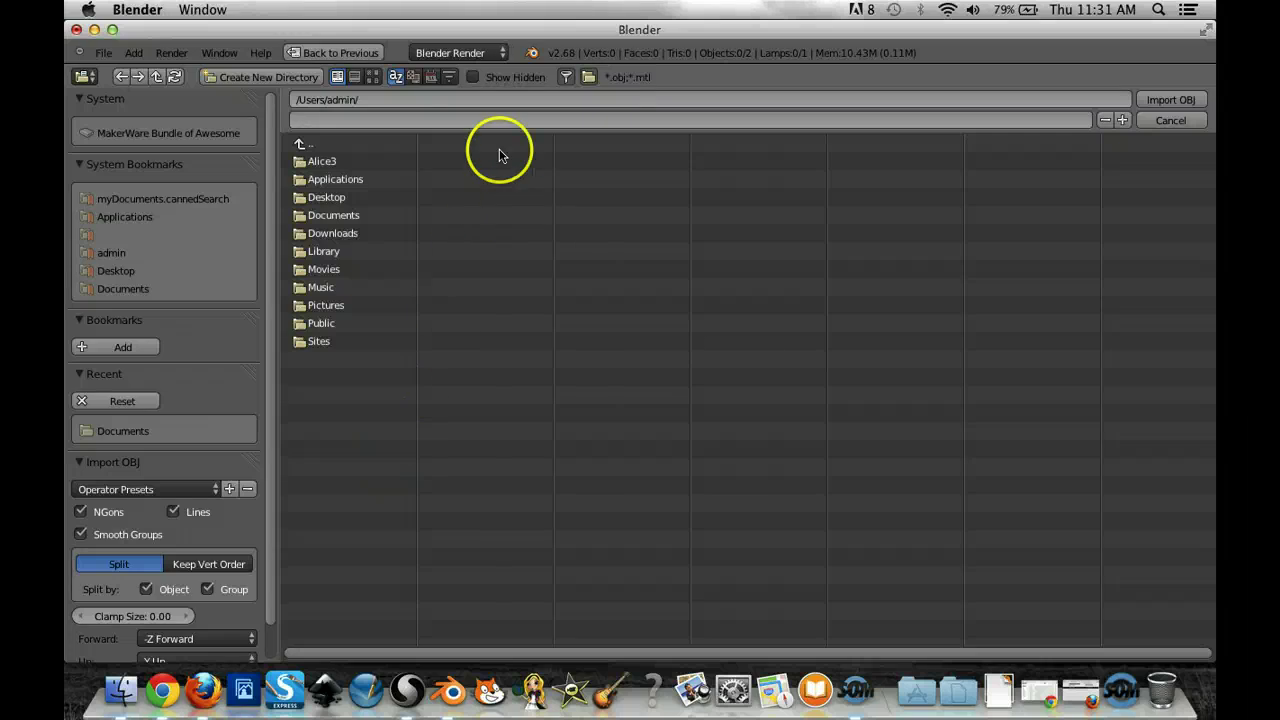
pyautogui.click(348, 216)
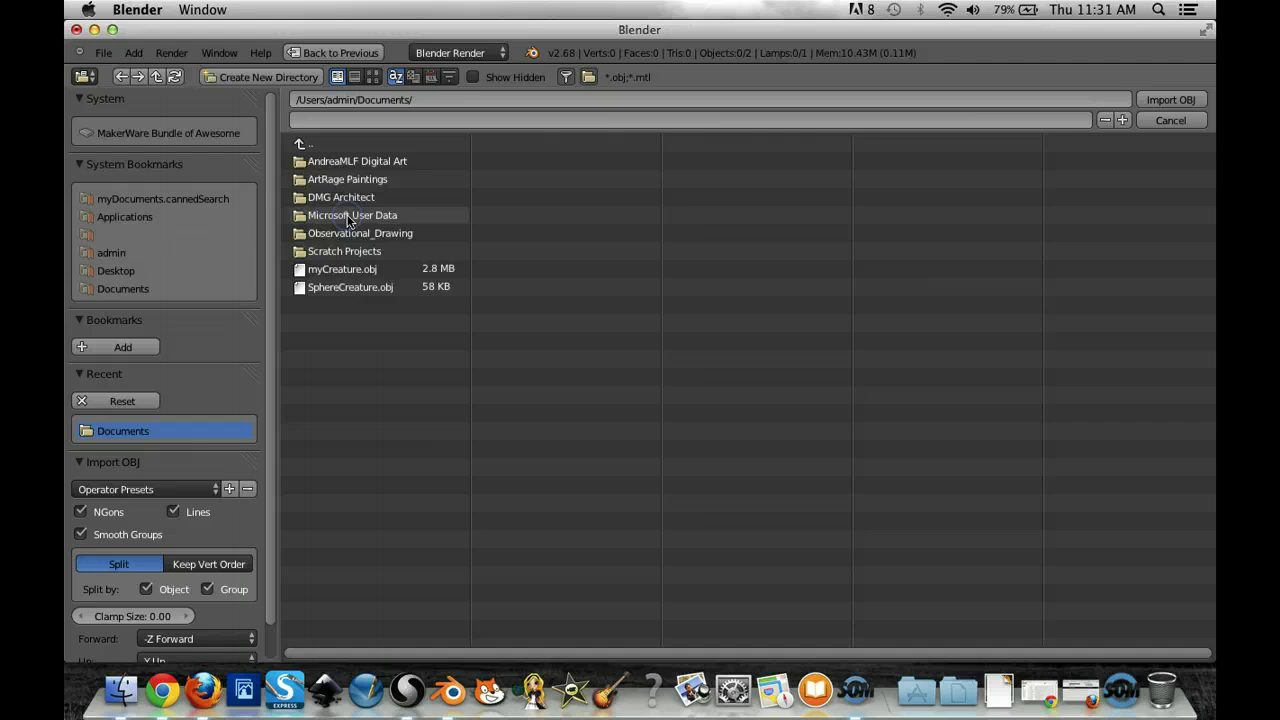
pyautogui.click(362, 270)
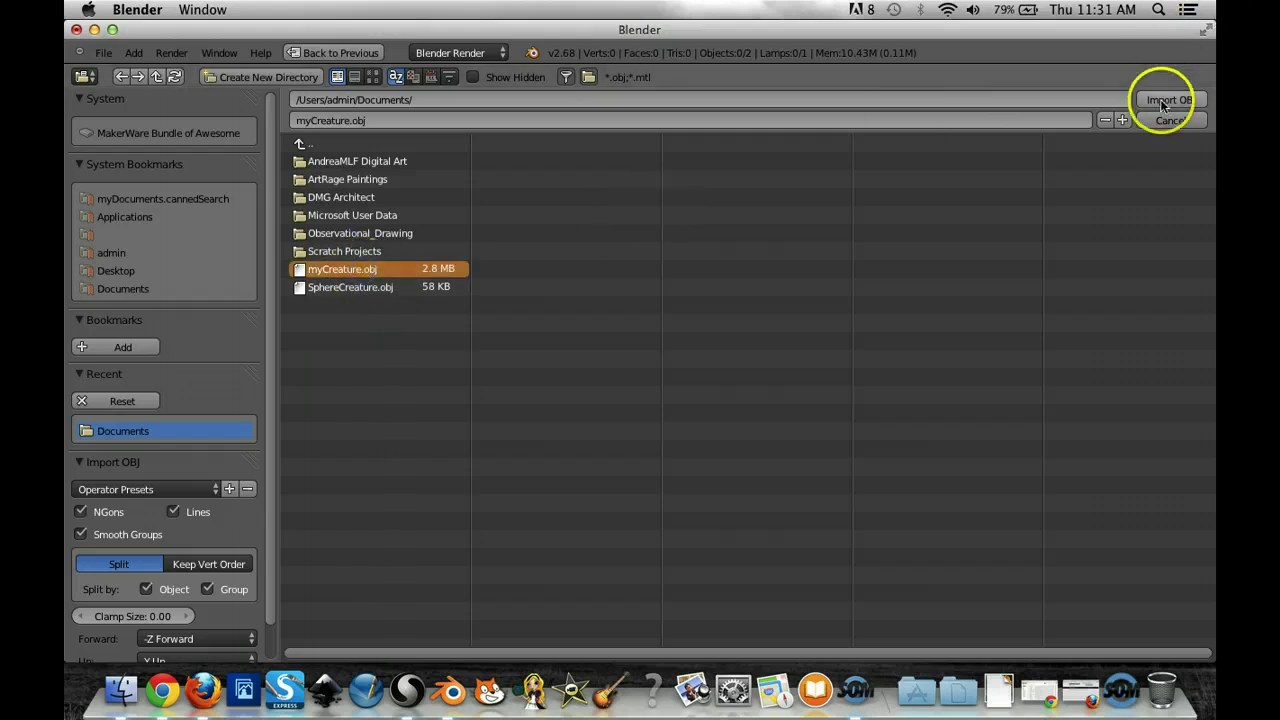
pyautogui.click(1161, 101)
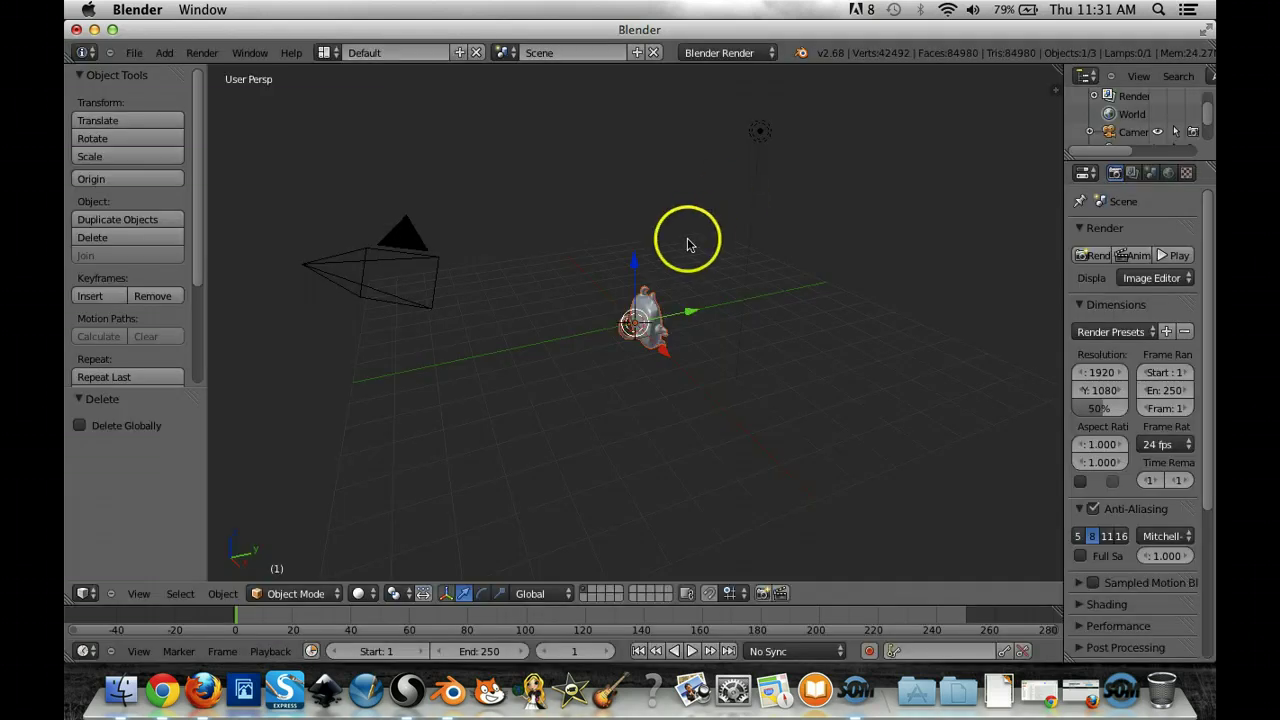
# Step: Move the imported creature up along the Z axis by about 0.864 so it stands above the grid
pyautogui.scroll(-2, 728, 312)
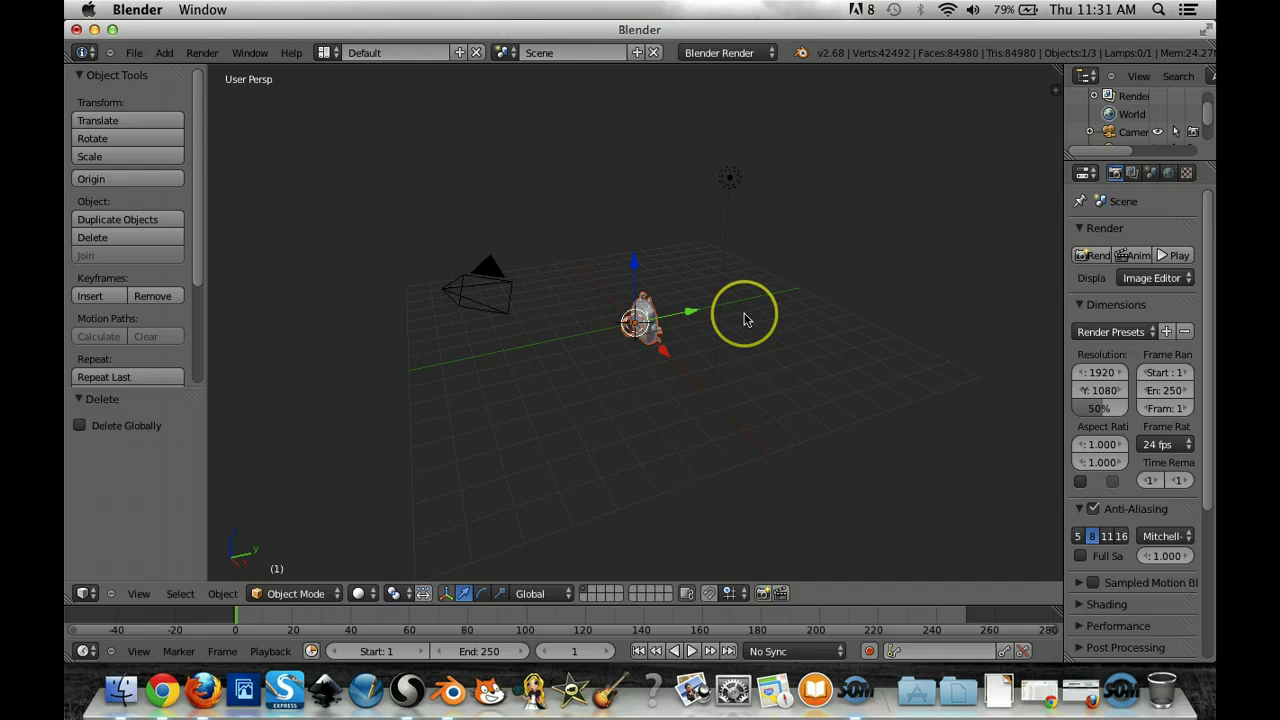
pyautogui.scroll(6, 743, 318)
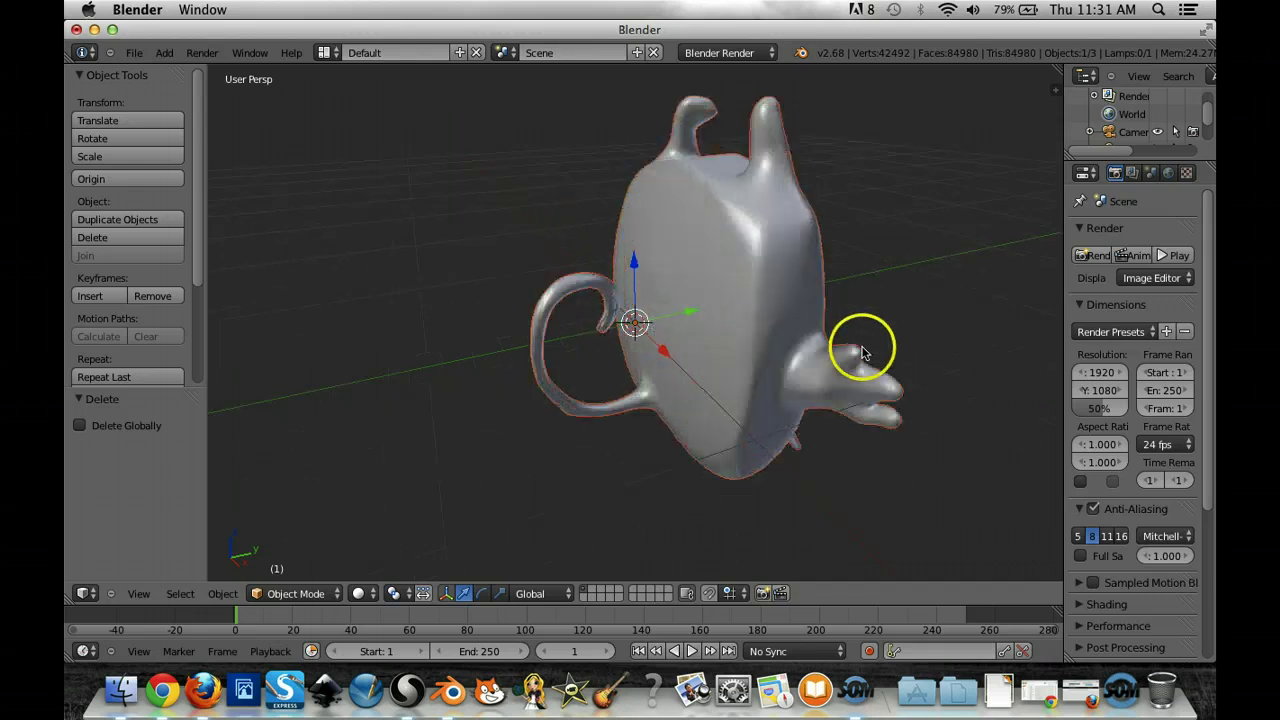
pyautogui.scroll(-6, 863, 350)
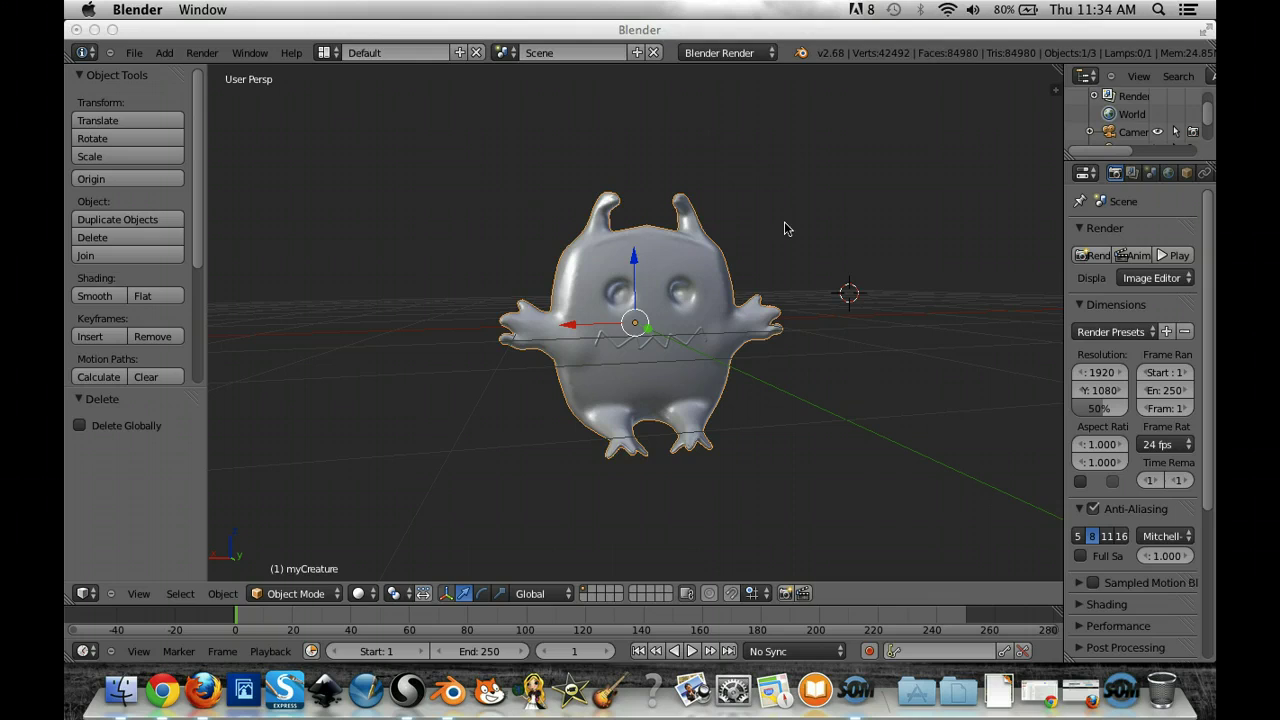
pyautogui.moveTo(771, 229); pyautogui.dragTo(740, 200, button='right')
pyautogui.moveTo(763, 206)
pyautogui.mouseDown(button='middle')
pyautogui.moveTo(627, 201)
pyautogui.moveTo(583, 163)
pyautogui.moveTo(657, 157)
pyautogui.moveTo(777, 263)
pyautogui.moveTo(719, 238)
pyautogui.moveTo(723, 218)
pyautogui.mouseUp(button='middle')
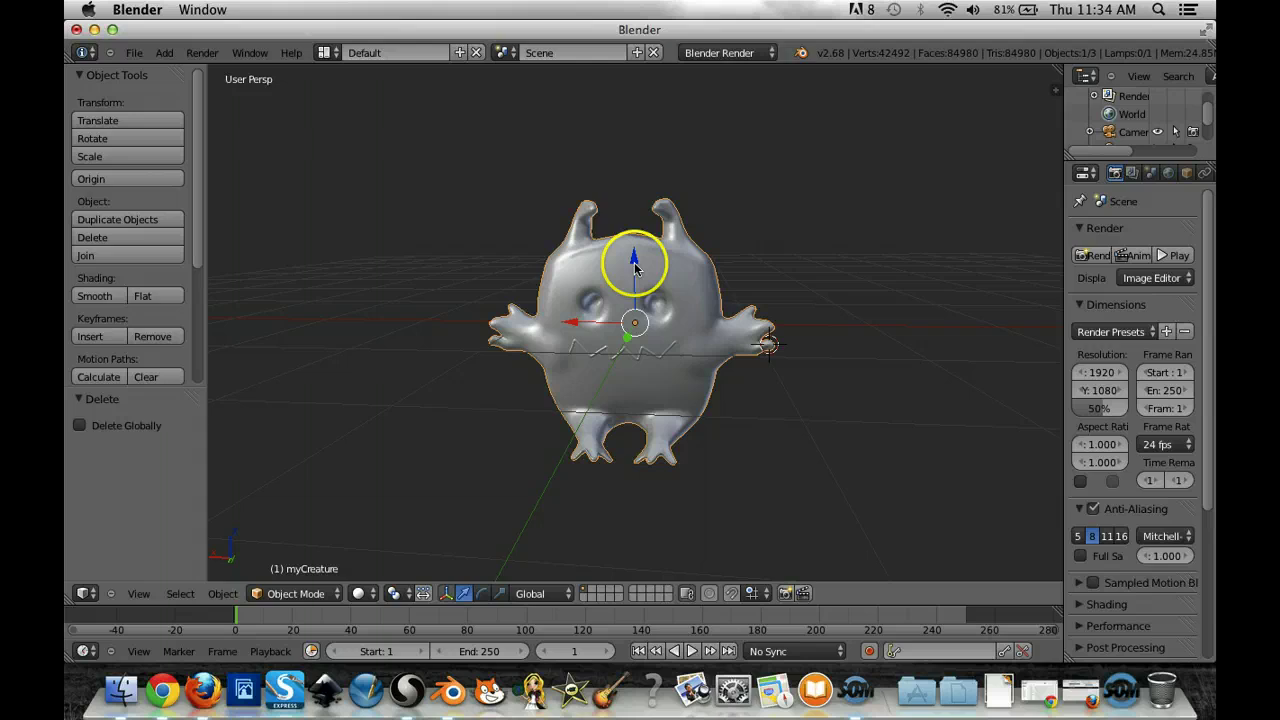
pyautogui.moveTo(632, 262); pyautogui.dragTo(647, 166)
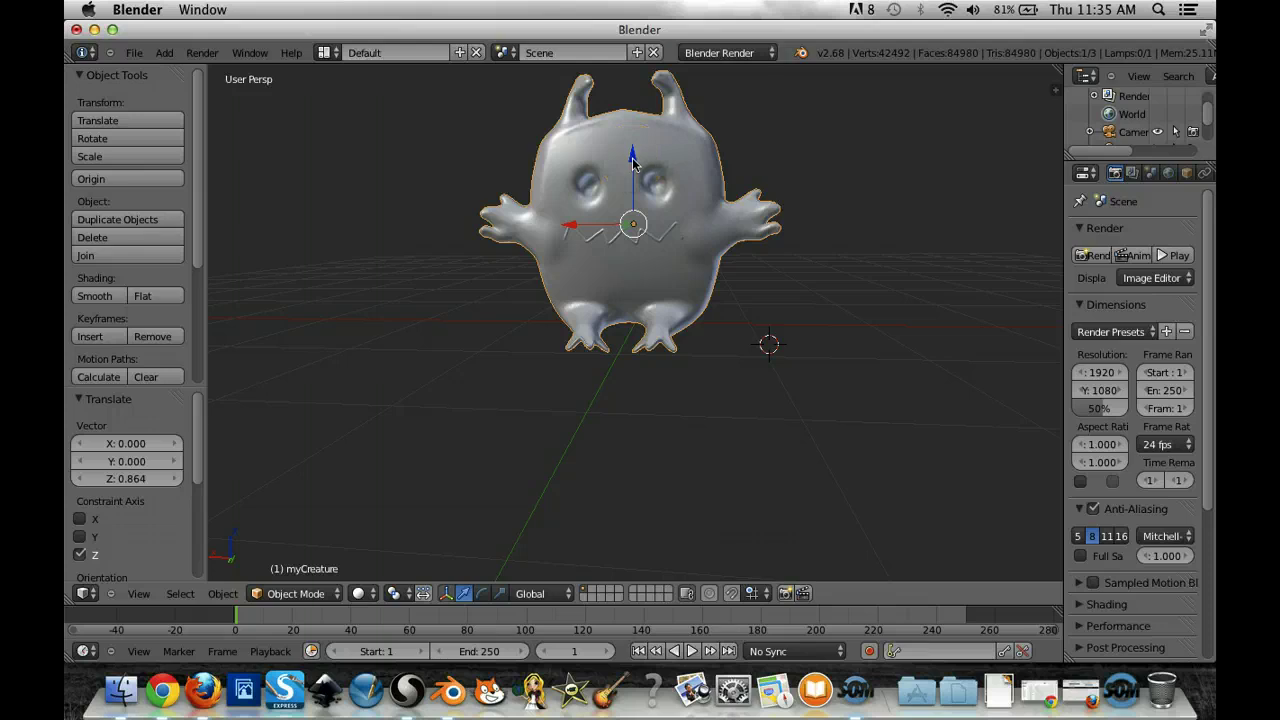
pyautogui.rightClick(811, 229)
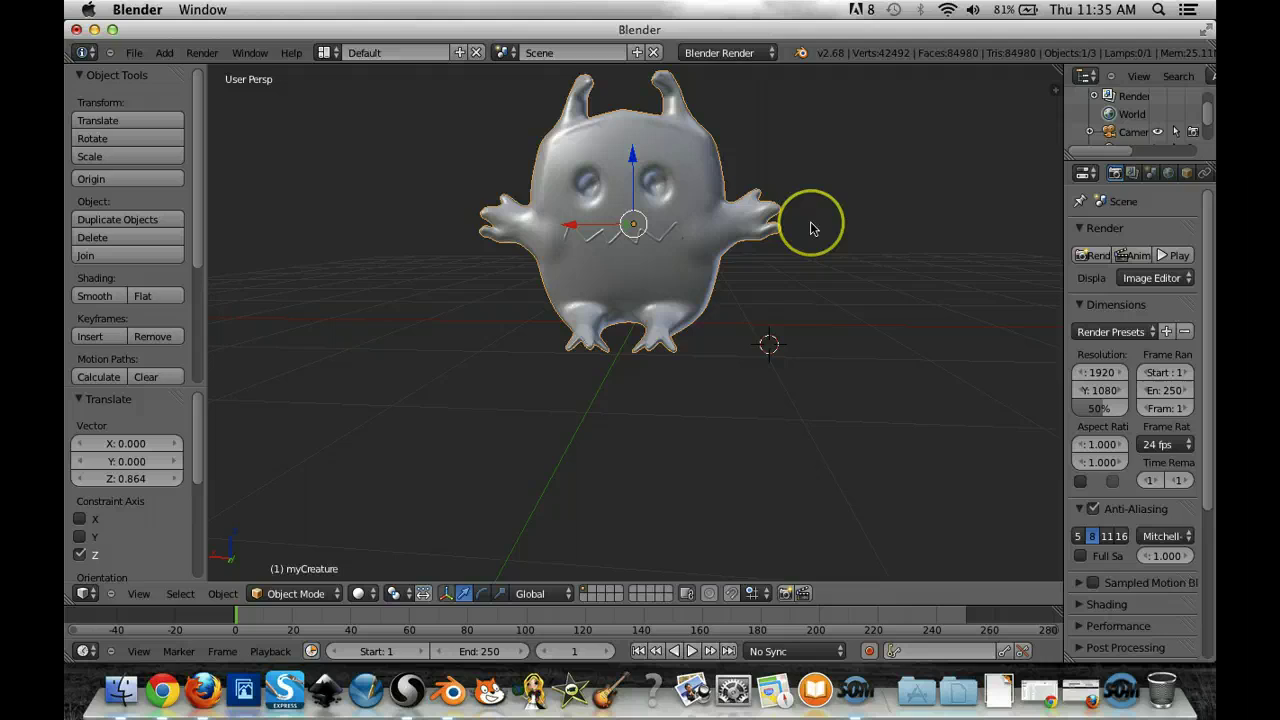
# Step: Switch to the rotation manipulator and rotate the creature about 0.542° around the X axis
pyautogui.hotkey('ctrl', 'space')
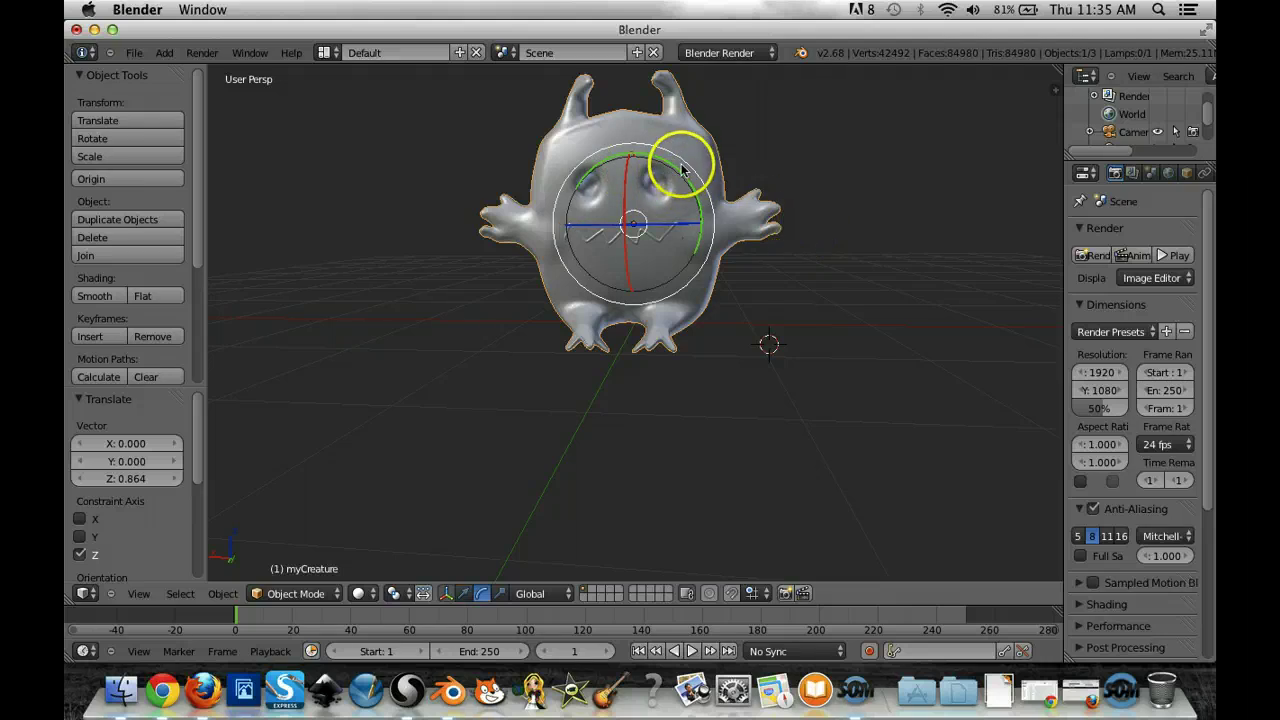
pyautogui.click(628, 196)
pyautogui.moveTo(628, 196)
pyautogui.mouseDown()
pyautogui.moveTo(618, 177)
pyautogui.moveTo(623, 200)
pyautogui.moveTo(626, 190)
pyautogui.mouseUp()
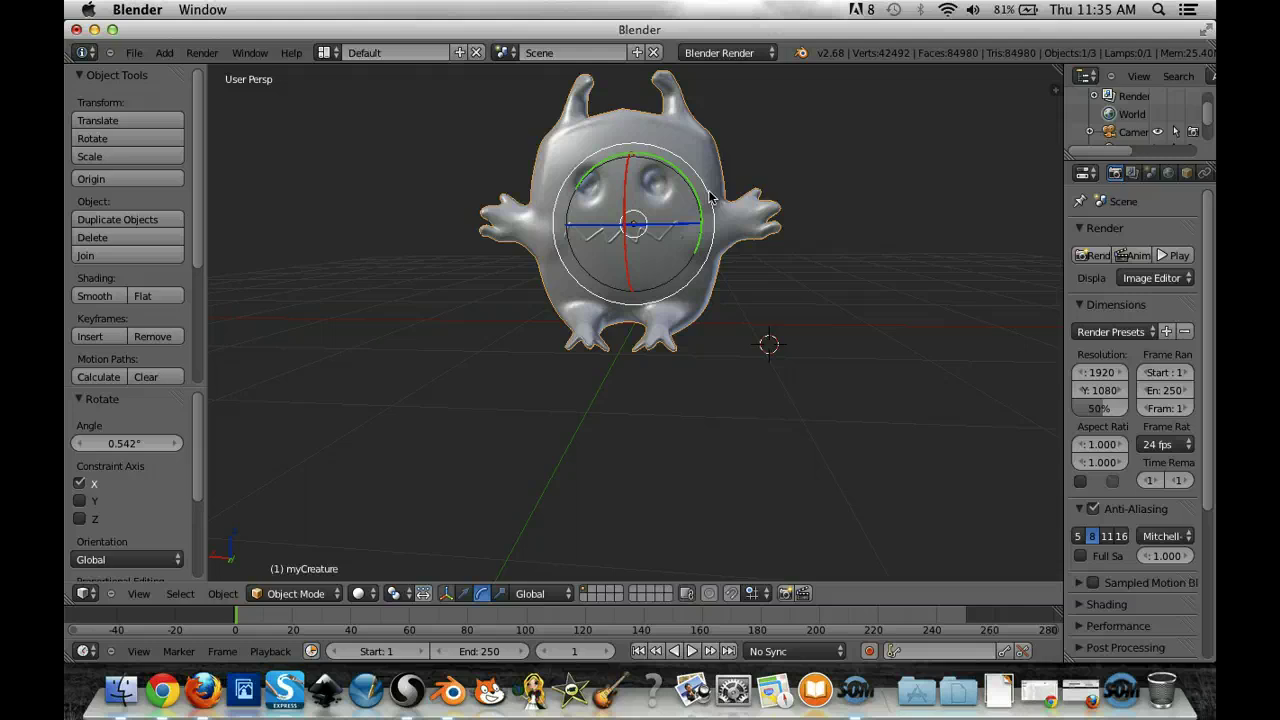
# Step: Switch to the scale manipulator and widen the creature along the X axis by a factor of about 1.122
pyautogui.hotkey('ctrl', 'alt', 's')
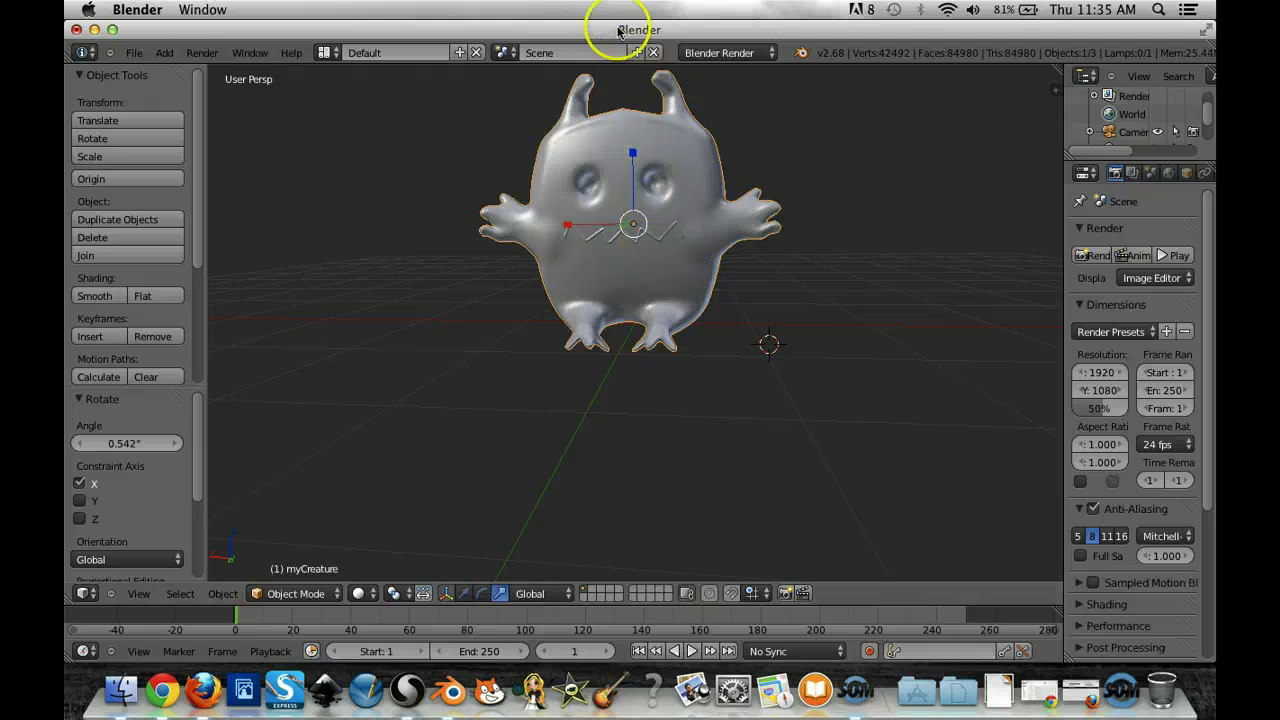
pyautogui.moveTo(566, 224)
pyautogui.mouseDown()
pyautogui.moveTo(486, 214)
pyautogui.moveTo(560, 224)
pyautogui.mouseUp()
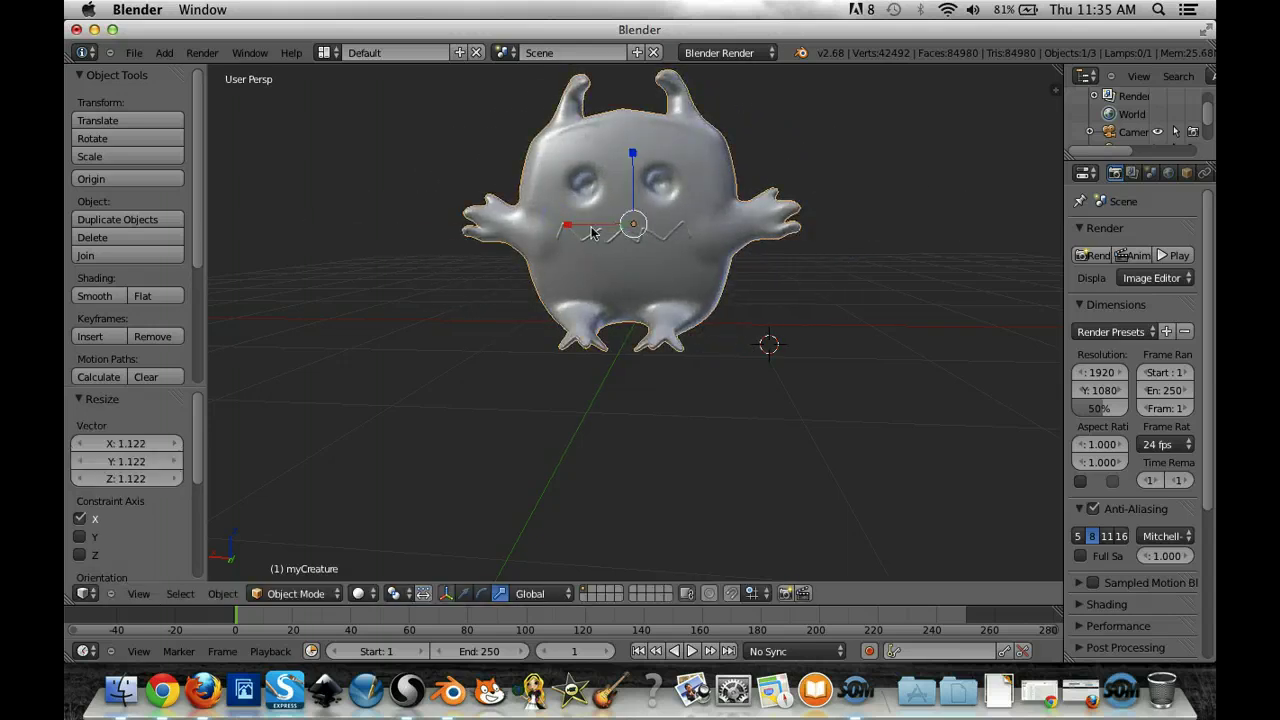
pyautogui.click(646, 211)
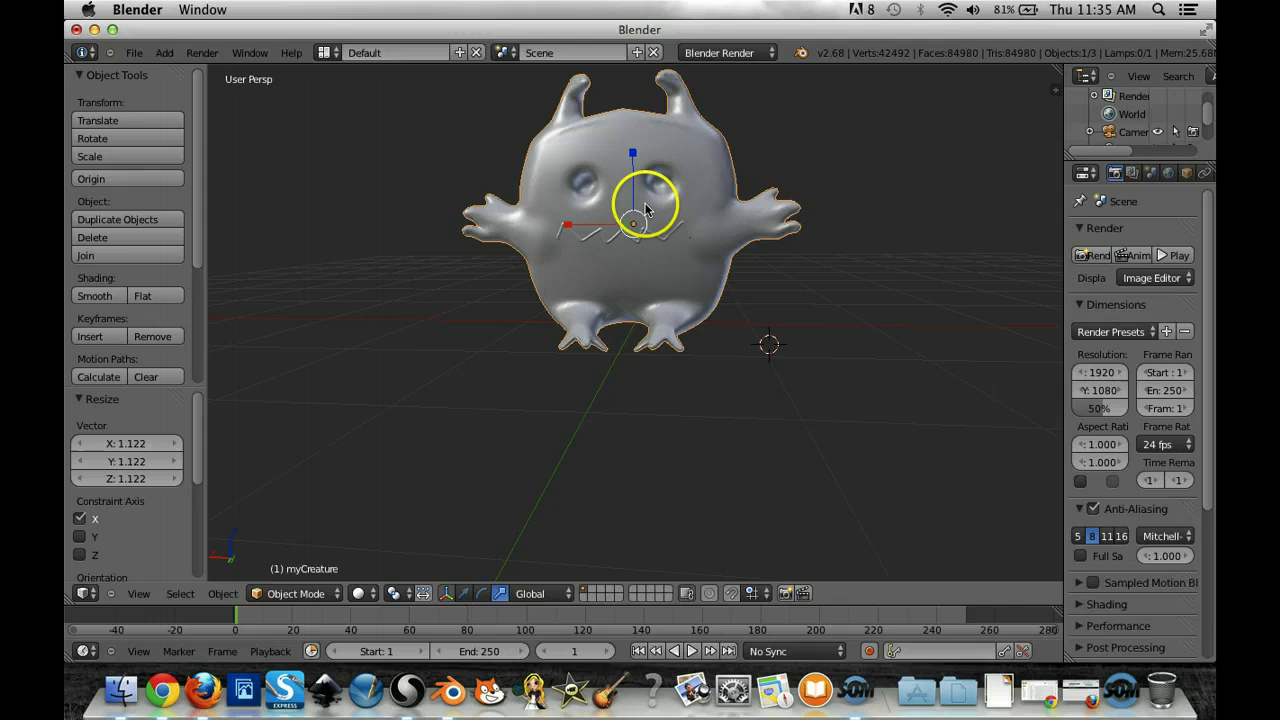
pyautogui.click(593, 214)
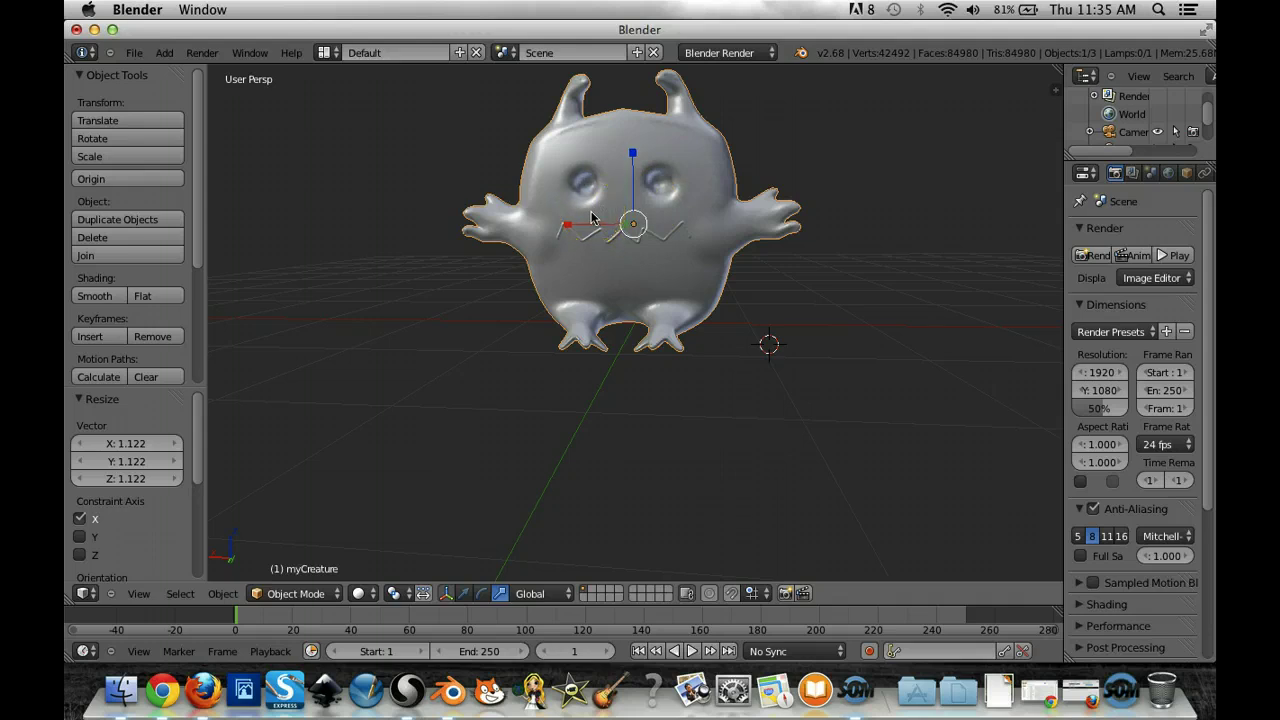
# Step: Switch the creature's transform manipulator back to translation
pyautogui.click(601, 205)
pyautogui.click(634, 157)
pyautogui.click(654, 150)
pyautogui.click(653, 153)
pyautogui.click(636, 155)
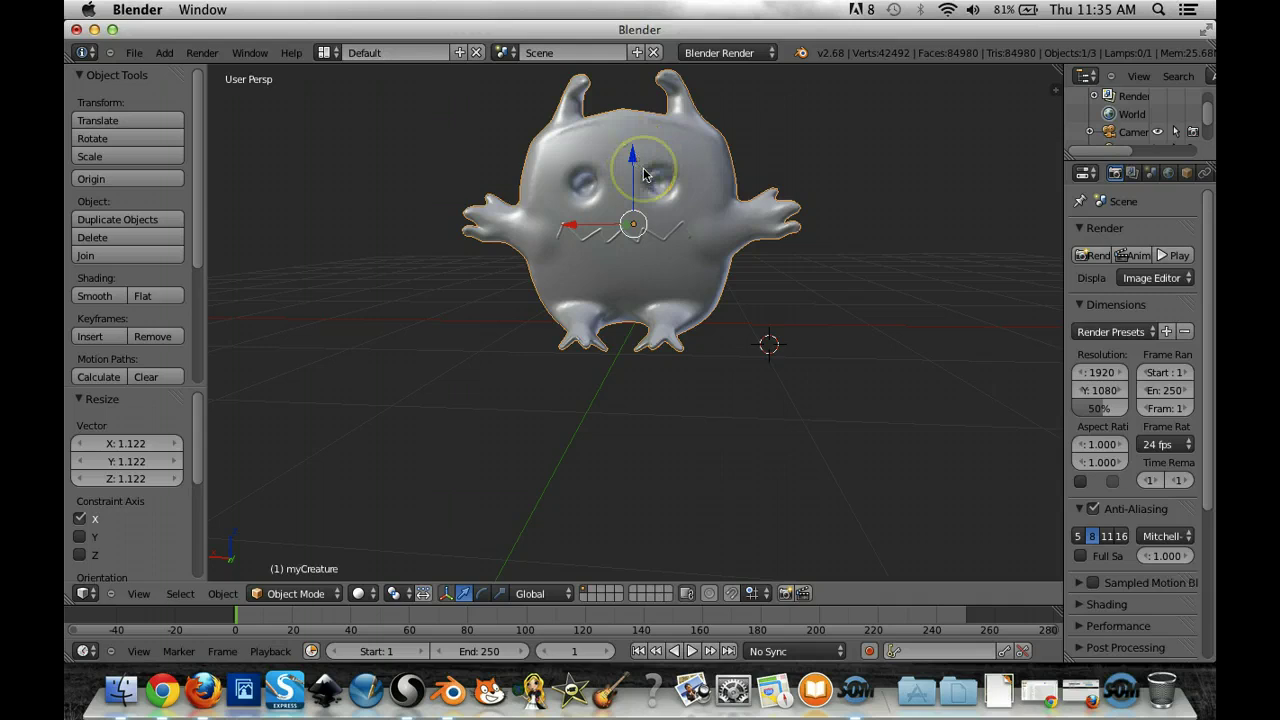